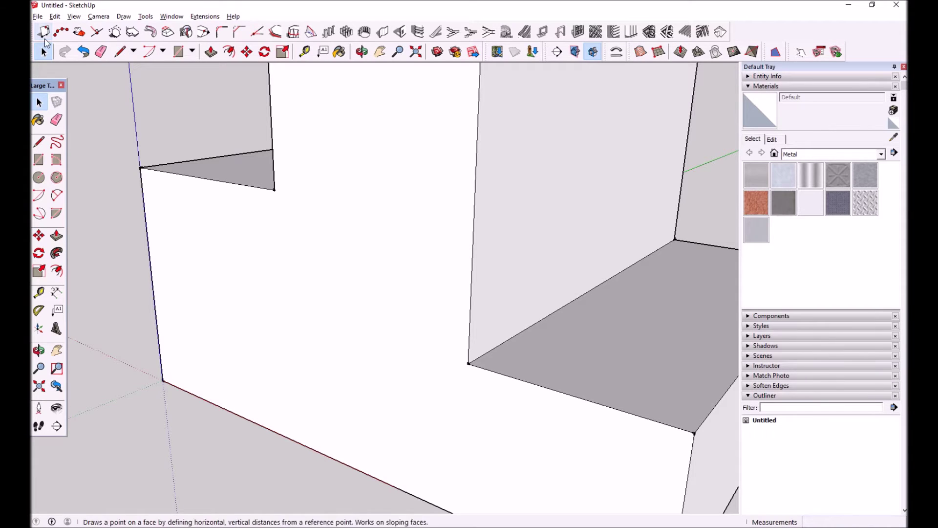
Float the 1001bit toolbar and place a point 1 m along, 2 m up from the wall's lower corner
{"action": "mouse_move", "coordinate": [36, 32]}
{"action": "left_mouse_down"}
{"action": "mouse_move", "coordinate": [101, 103]}
{"action": "mouse_move", "coordinate": [87, 66]}
{"action": "left_mouse_up"}
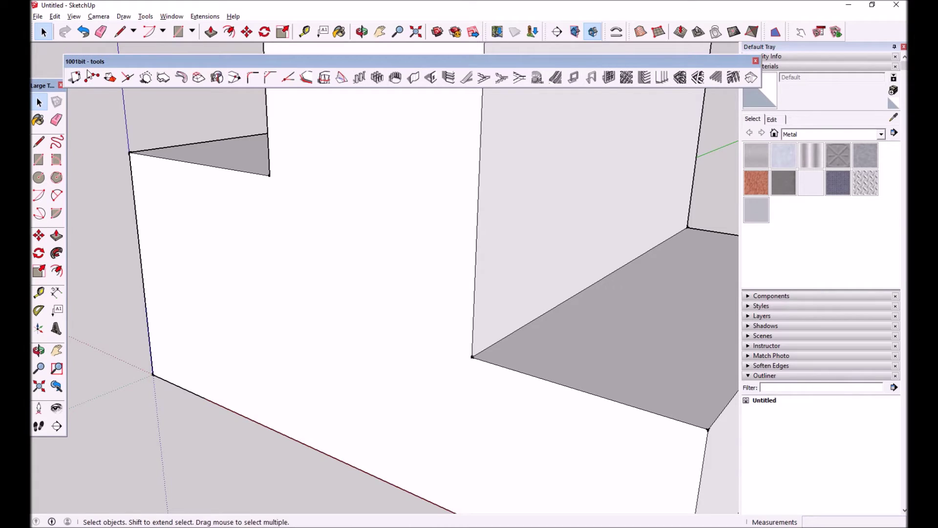
{"action": "left_click", "coordinate": [74, 77]}
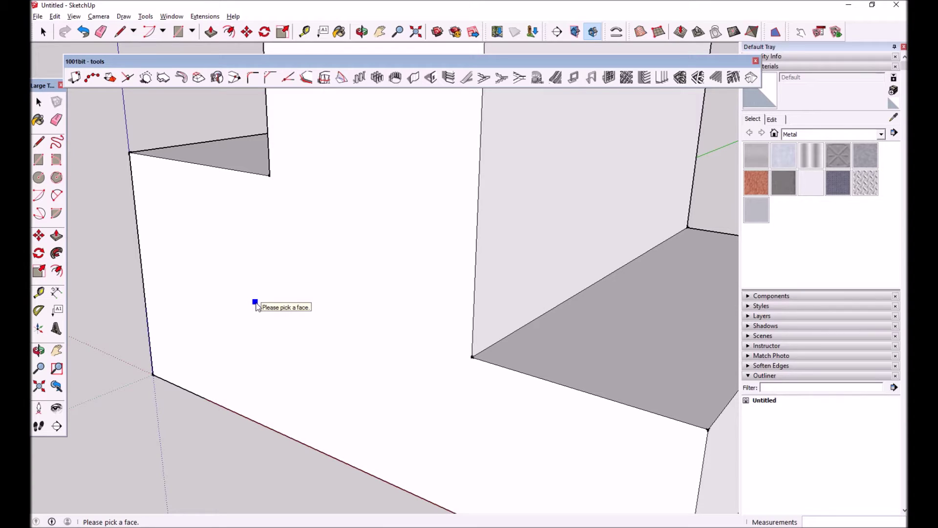
{"action": "left_click", "coordinate": [256, 303]}
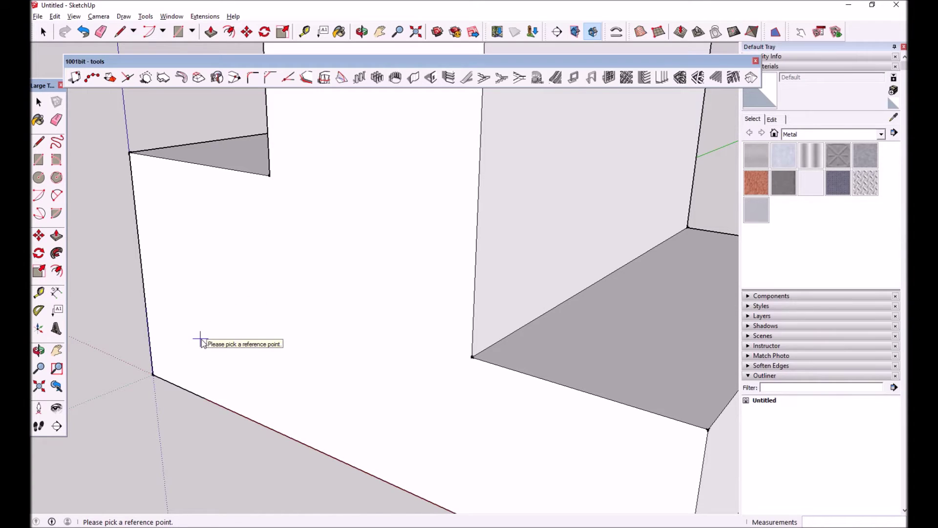
{"action": "left_click", "coordinate": [153, 375]}
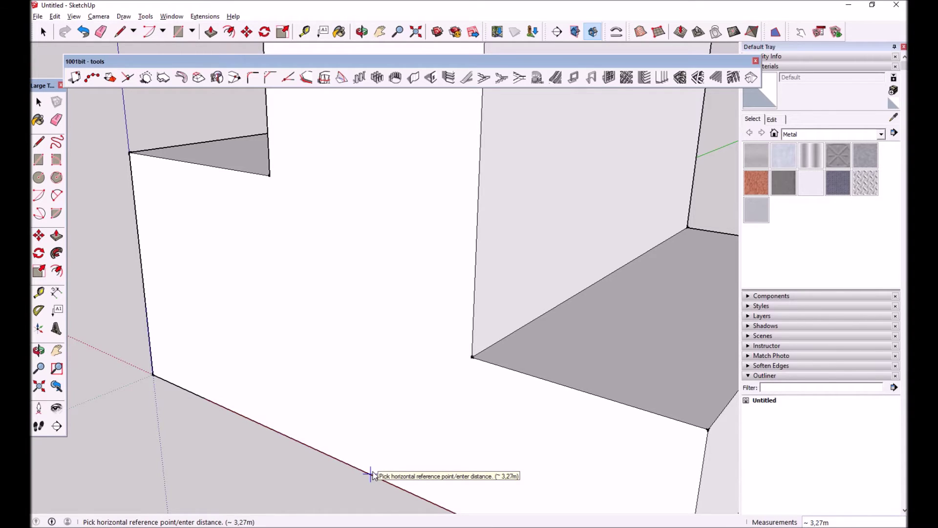
{"action": "type", "text": "1"}
{"action": "key", "text": "Return"}
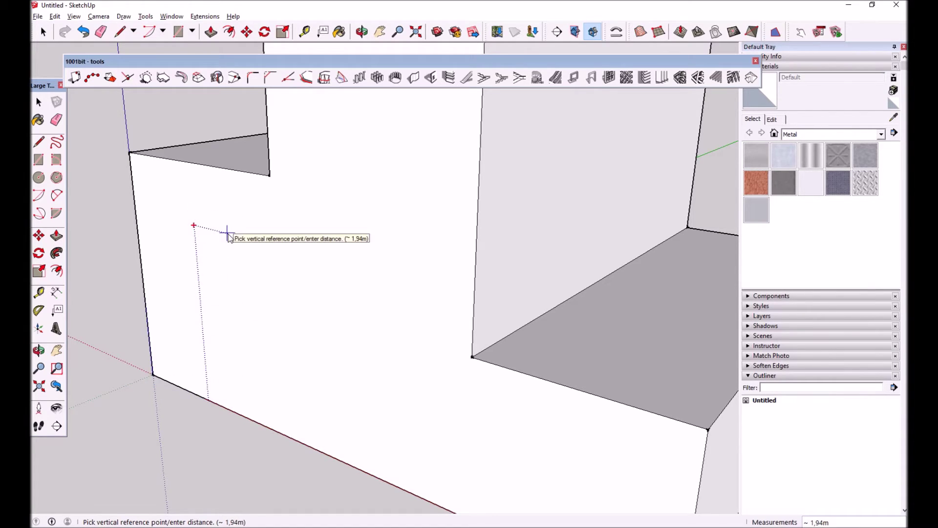
{"action": "type", "text": "2"}
{"action": "key", "text": "Return"}
Orbit and zoom in on the placed point, trying then cancelling a line from it
{"action": "mouse_move", "coordinate": [274, 266]}
{"action": "middle_mouse_down"}
{"action": "mouse_move", "coordinate": [314, 241]}
{"action": "mouse_move", "coordinate": [257, 210]}
{"action": "middle_mouse_up"}
{"action": "scroll", "coordinate": [207, 207], "scroll_direction": "up", "scroll_amount": 5}
{"action": "scroll", "coordinate": [196, 221], "scroll_direction": "up", "scroll_amount": 2}
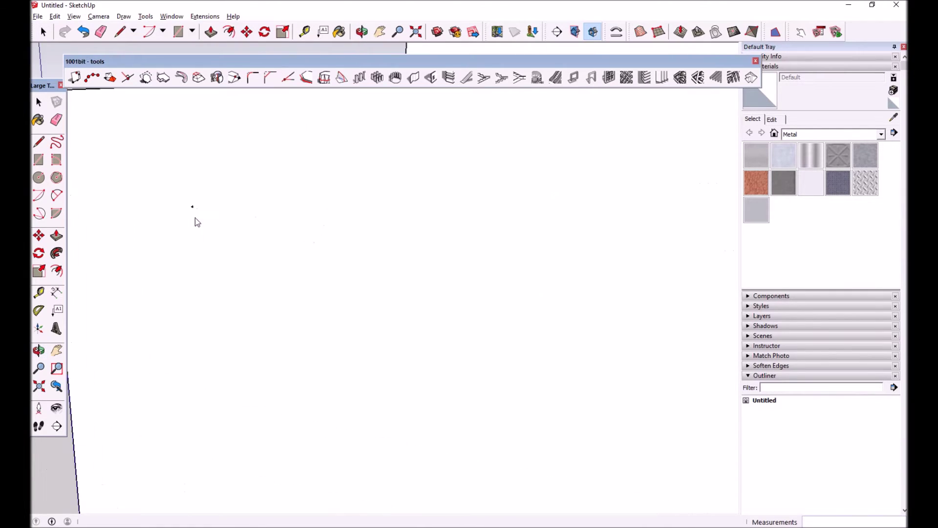
{"action": "mouse_move", "coordinate": [194, 217]}
{"action": "middle_mouse_down"}
{"action": "mouse_move", "coordinate": [202, 227]}
{"action": "mouse_move", "coordinate": [353, 255]}
{"action": "mouse_move", "coordinate": [341, 296]}
{"action": "middle_mouse_up"}
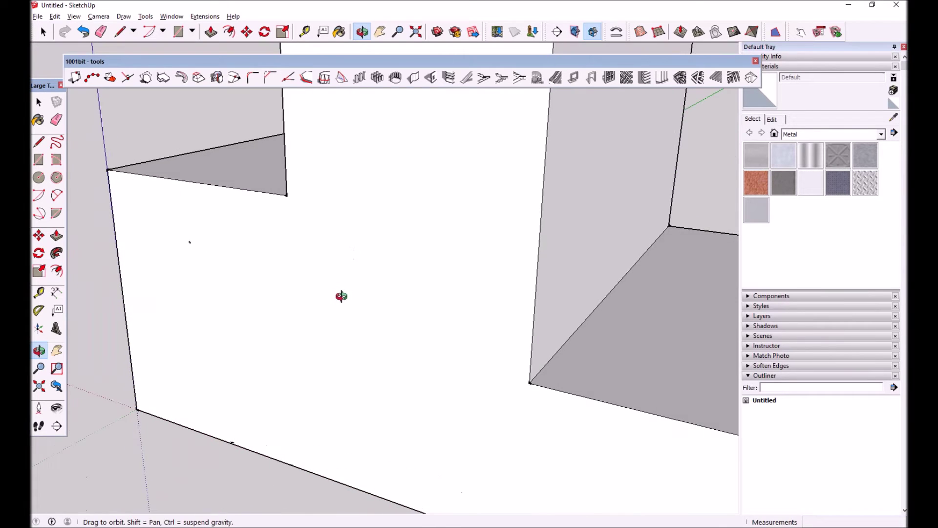
{"action": "scroll", "coordinate": [151, 255], "scroll_direction": "up", "scroll_amount": 1}
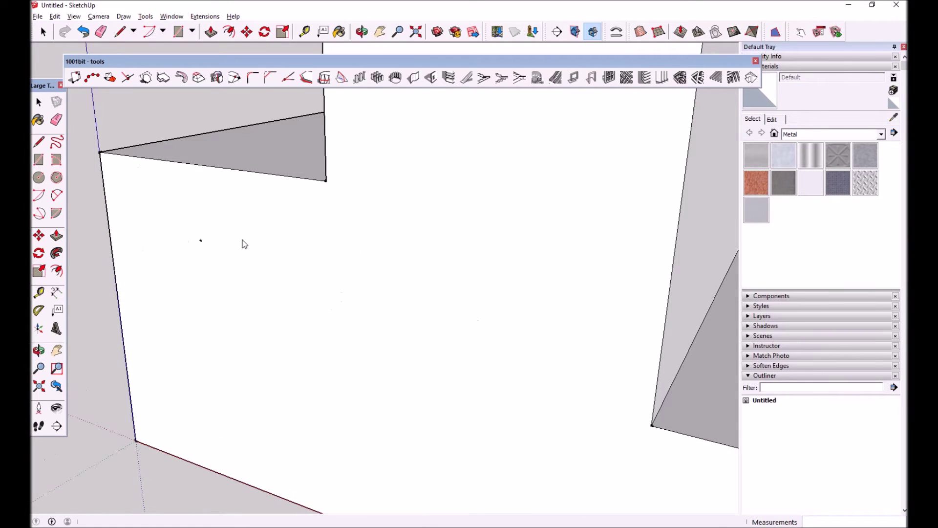
{"action": "left_click", "coordinate": [38, 142]}
{"action": "left_click", "coordinate": [201, 240]}
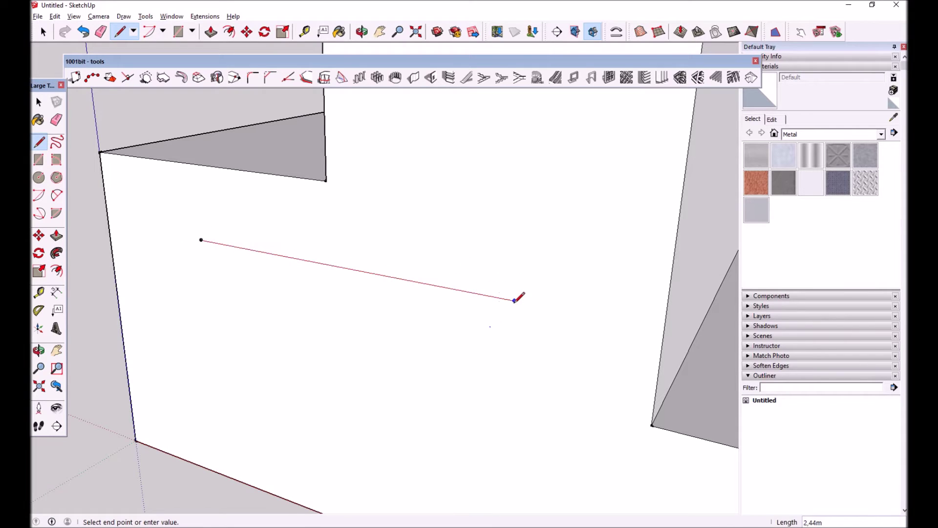
{"action": "key", "text": "Escape"}
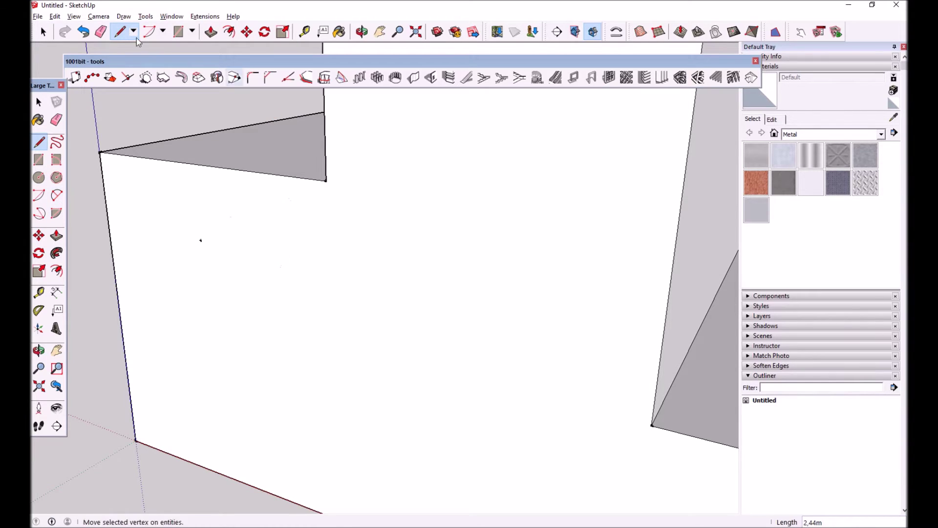
{"action": "left_click", "coordinate": [75, 79]}
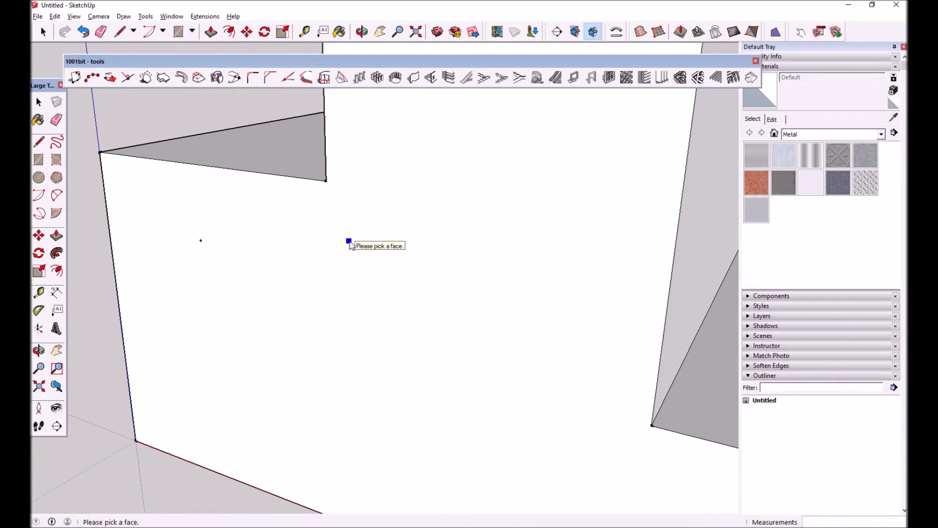
Place a second point on the wall 1 m right of the first, at the same height
{"action": "left_click", "coordinate": [303, 222]}
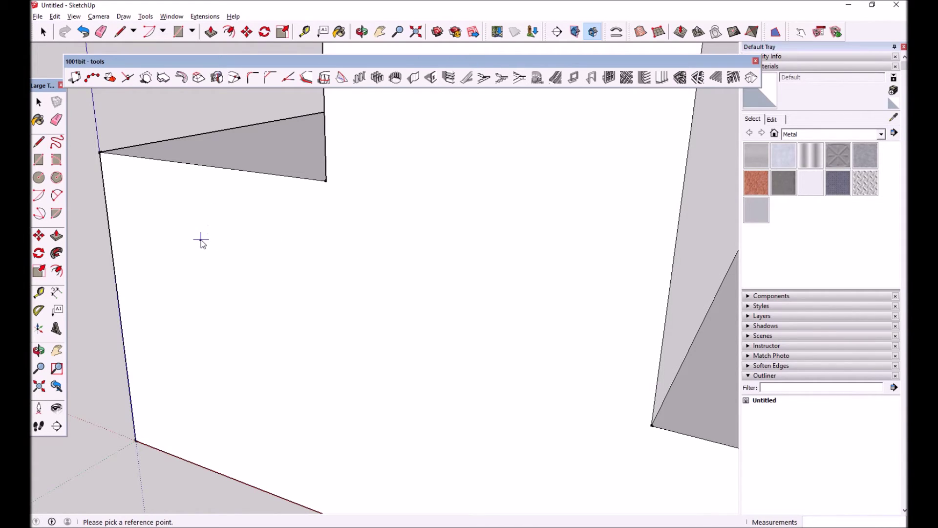
{"action": "left_click", "coordinate": [201, 240]}
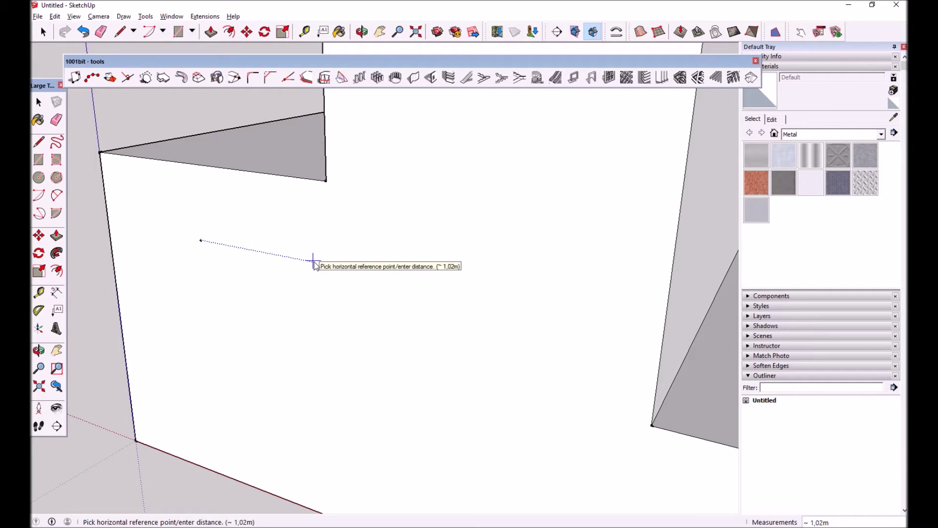
{"action": "type", "text": "1"}
{"action": "key", "text": "Return"}
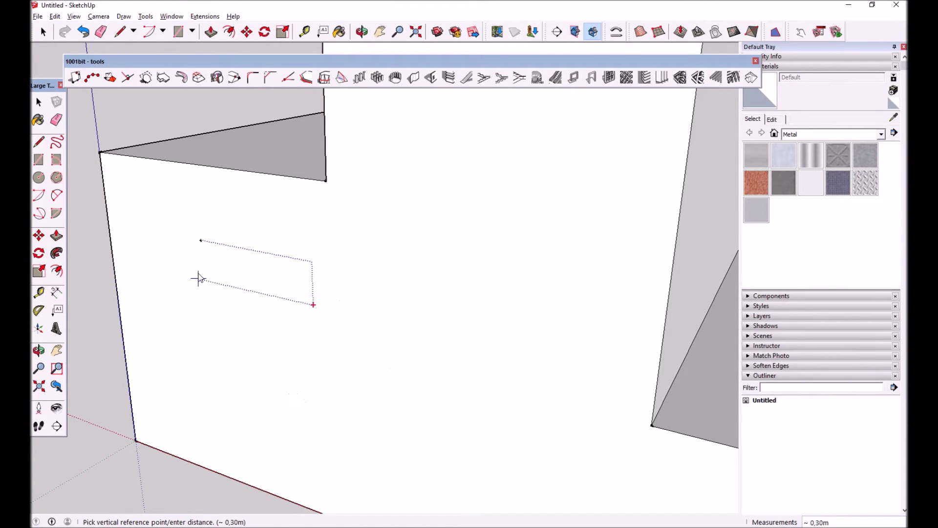
{"action": "left_click", "coordinate": [201, 240]}
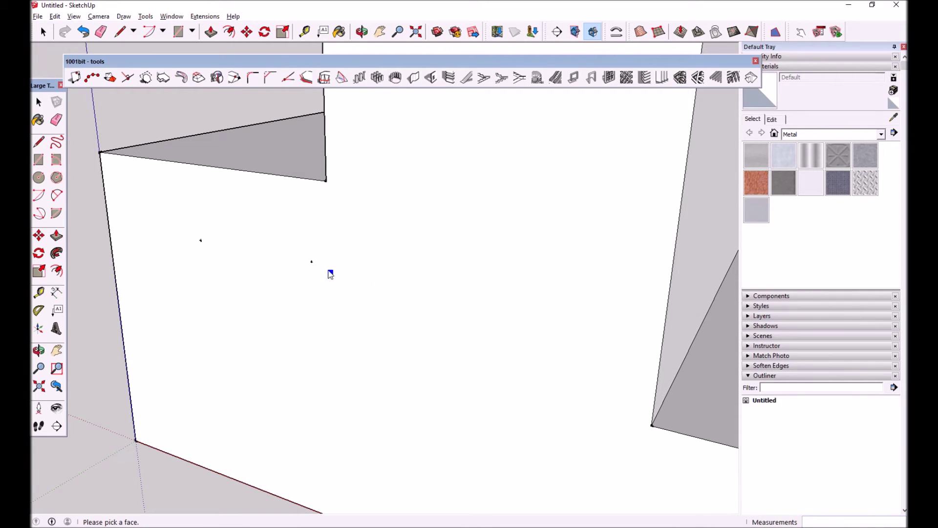
Place a third point 1 m straight below the second point
{"action": "left_click", "coordinate": [340, 270]}
{"action": "left_click", "coordinate": [311, 262]}
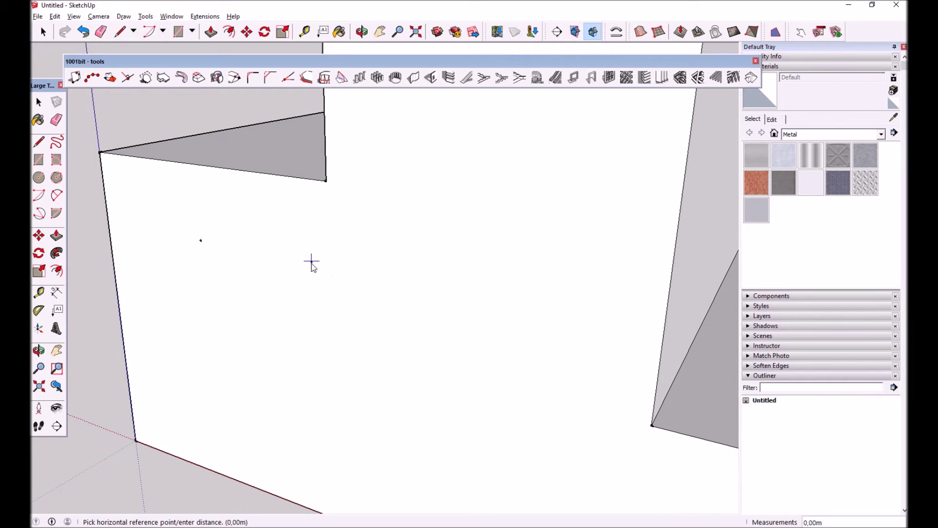
{"action": "left_click", "coordinate": [311, 261]}
{"action": "type", "text": "1"}
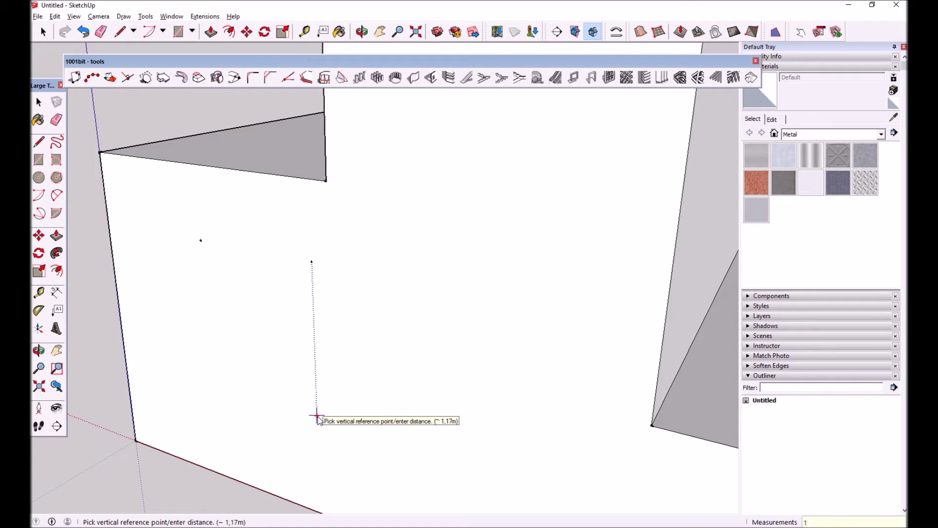
{"action": "key", "text": "Return"}
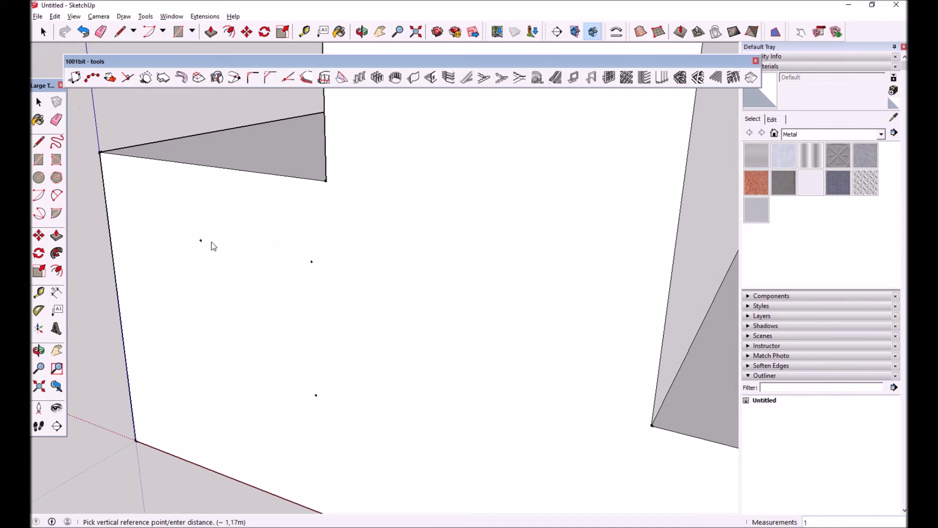
{"action": "left_click", "coordinate": [79, 83]}
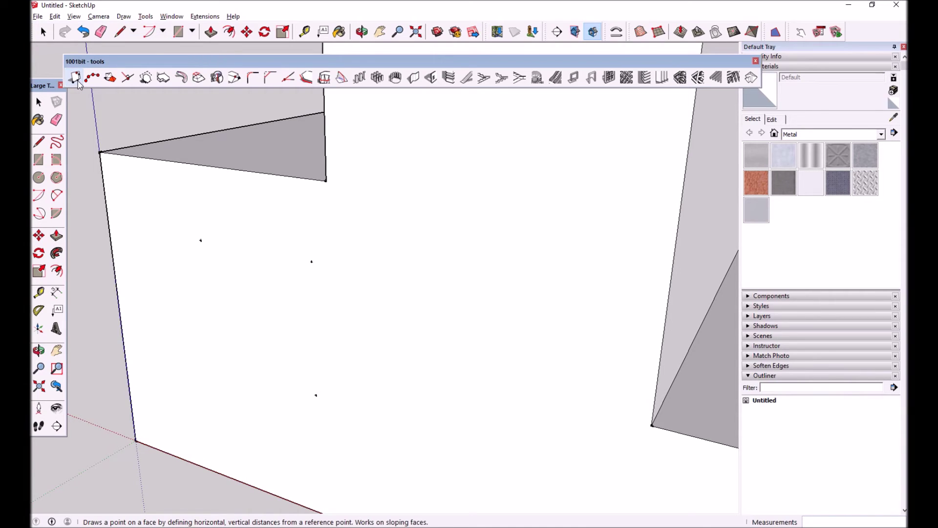
Place the fourth point 1 m left of the third point, level with it
{"action": "left_click", "coordinate": [78, 82]}
{"action": "left_click", "coordinate": [555, 320]}
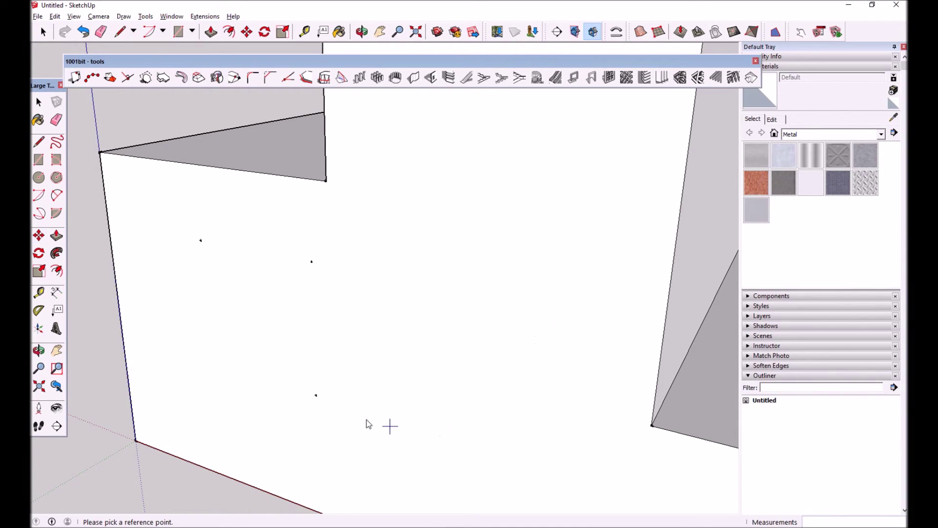
{"action": "left_click", "coordinate": [316, 394]}
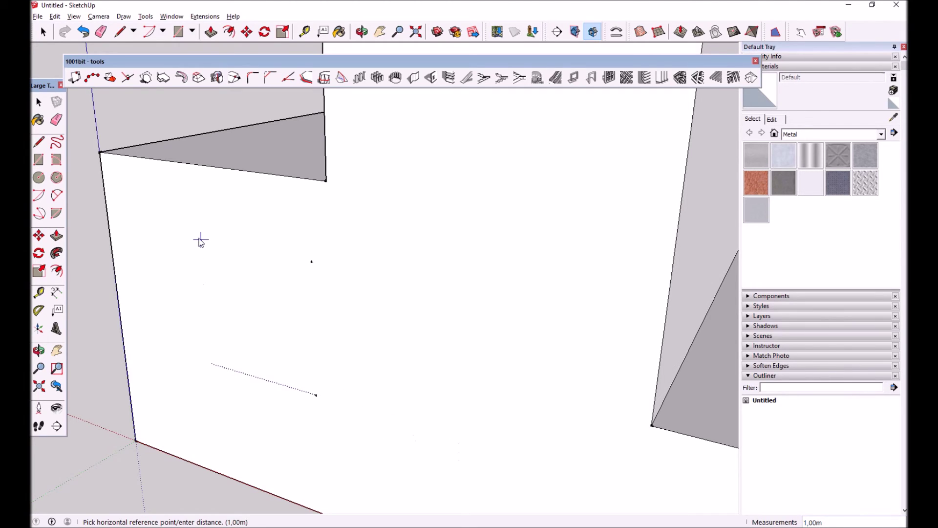
{"action": "left_click", "coordinate": [200, 241]}
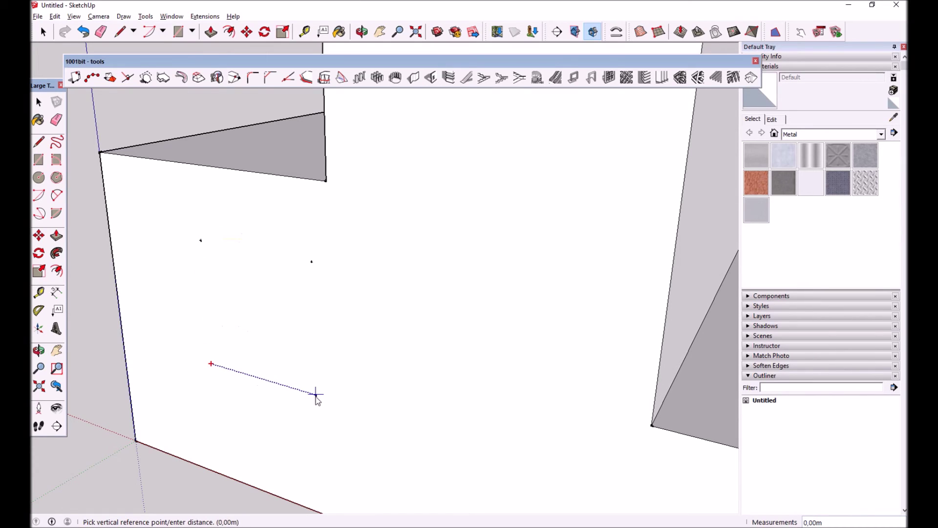
{"action": "left_click", "coordinate": [317, 394]}
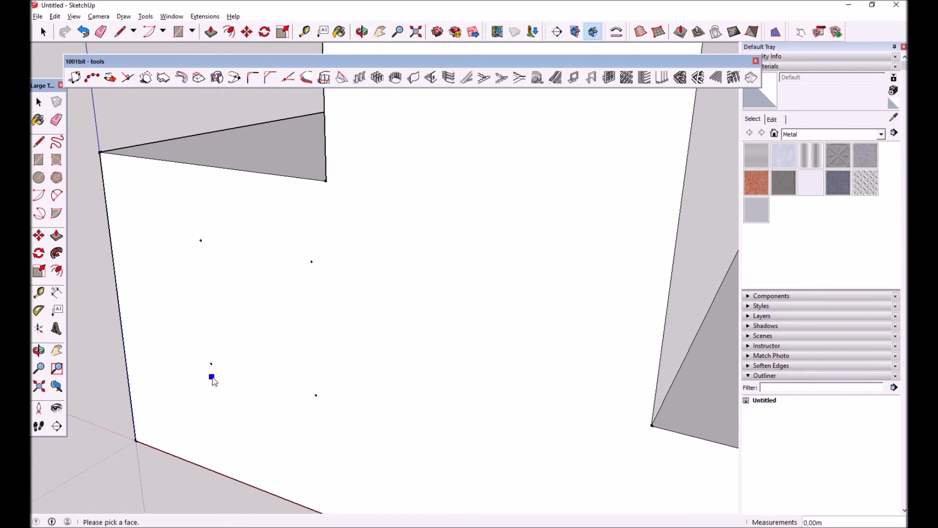
{"action": "left_click", "coordinate": [39, 142]}
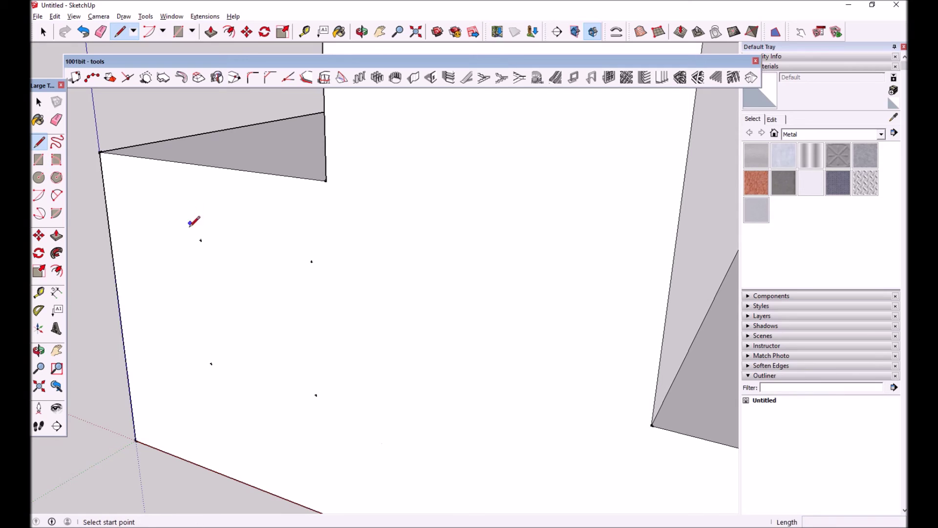
Draw lines joining the four points into a closed 1 m square face
{"action": "left_click", "coordinate": [201, 241]}
{"action": "left_click", "coordinate": [311, 262]}
{"action": "left_click", "coordinate": [316, 394]}
{"action": "left_click", "coordinate": [211, 363]}
{"action": "left_click", "coordinate": [200, 241]}
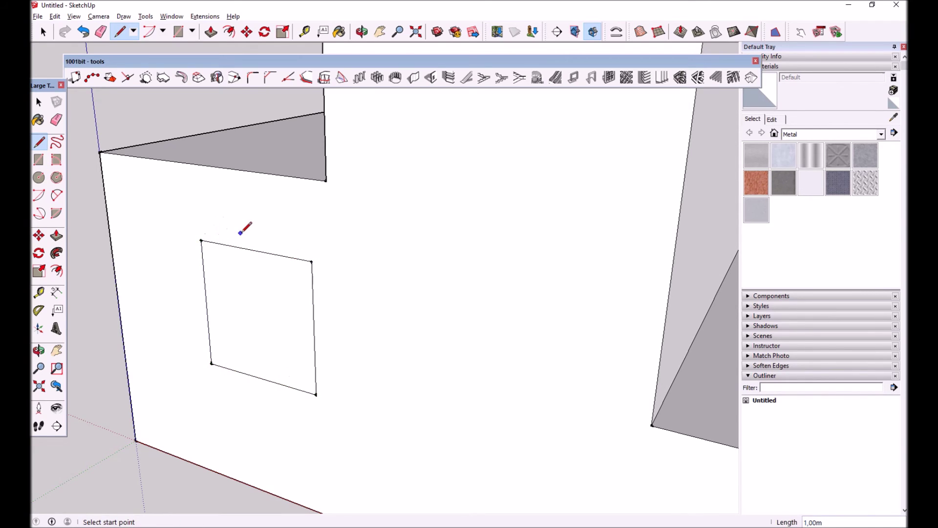
Push/Pull the square face through the wall to cut the window opening
{"action": "left_click", "coordinate": [56, 236]}
{"action": "left_click", "coordinate": [224, 336]}
{"action": "mouse_move", "coordinate": [251, 318]}
{"action": "middle_mouse_down"}
{"action": "mouse_move", "coordinate": [316, 261]}
{"action": "mouse_move", "coordinate": [274, 277]}
{"action": "mouse_move", "coordinate": [287, 300]}
{"action": "middle_mouse_up"}
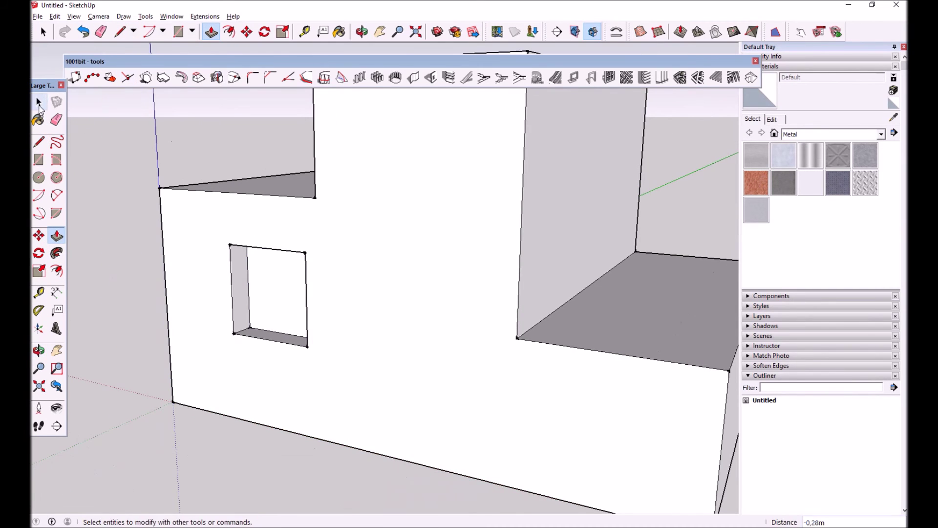
{"action": "left_click", "coordinate": [74, 77]}
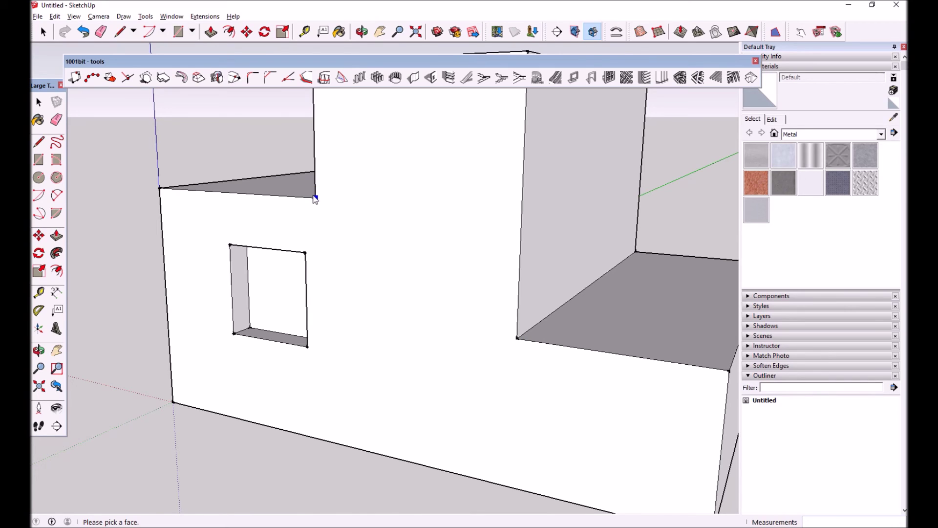
Place a point right of the opening from the step corner, then orbit out to view the building
{"action": "left_click", "coordinate": [370, 241]}
{"action": "left_click", "coordinate": [315, 198]}
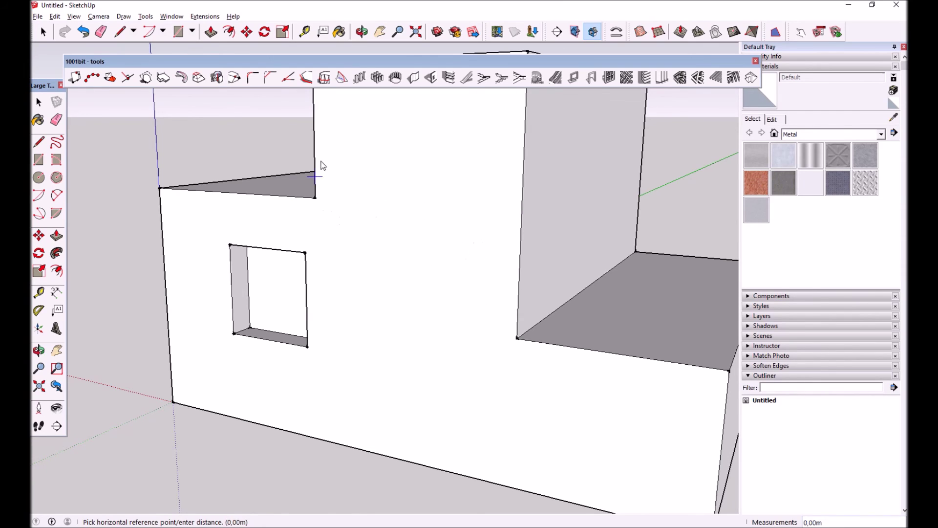
{"action": "left_click", "coordinate": [318, 308]}
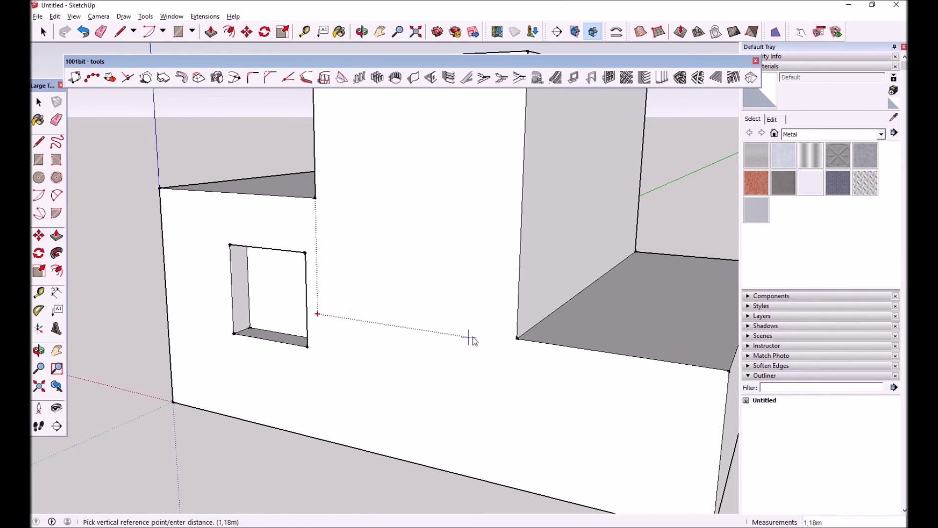
{"action": "left_click", "coordinate": [518, 338]}
{"action": "mouse_move", "coordinate": [331, 403]}
{"action": "middle_mouse_down"}
{"action": "mouse_move", "coordinate": [316, 367]}
{"action": "mouse_move", "coordinate": [464, 376]}
{"action": "mouse_move", "coordinate": [610, 331]}
{"action": "mouse_move", "coordinate": [689, 337]}
{"action": "mouse_move", "coordinate": [696, 358]}
{"action": "mouse_move", "coordinate": [666, 381]}
{"action": "middle_mouse_up"}
{"action": "scroll", "coordinate": [666, 381], "scroll_direction": "down", "scroll_amount": 5}
{"action": "mouse_move", "coordinate": [545, 360]}
{"action": "middle_mouse_down"}
{"action": "mouse_move", "coordinate": [603, 206]}
{"action": "mouse_move", "coordinate": [553, 247]}
{"action": "mouse_move", "coordinate": [321, 257]}
{"action": "mouse_move", "coordinate": [308, 290]}
{"action": "middle_mouse_up"}
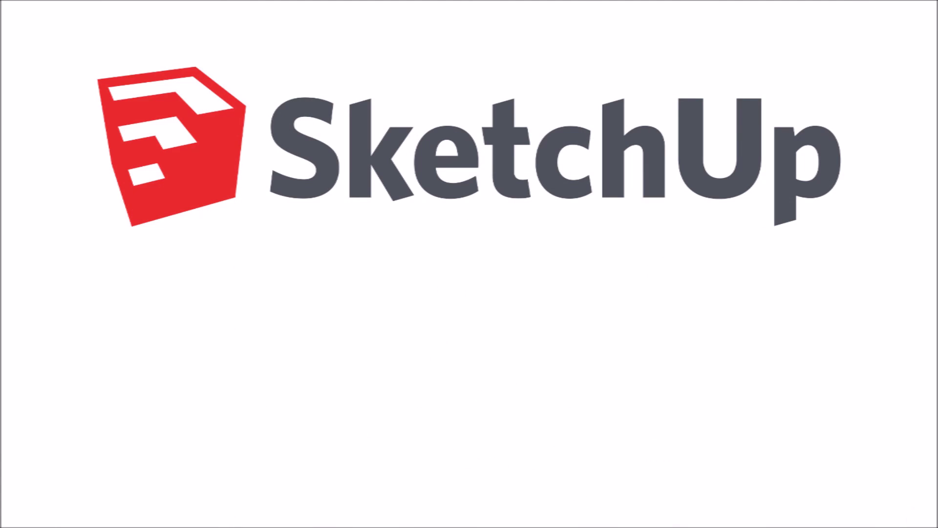